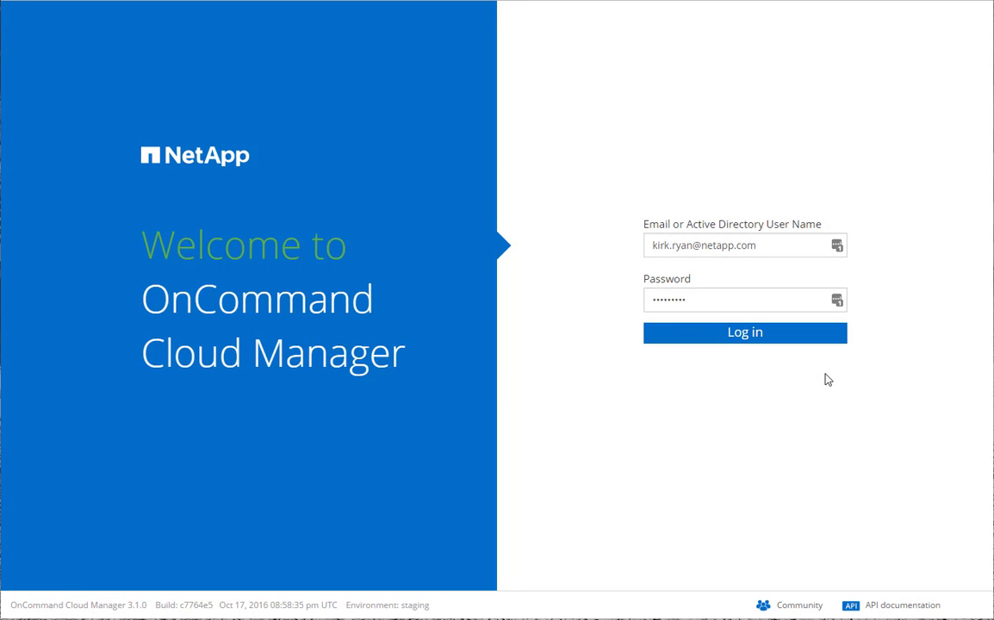
Step: Log in with the prefilled credentials and start creating an ONTAP Cloud working environment on Azure
{"action": "left_click", "coordinate": [802, 338]}
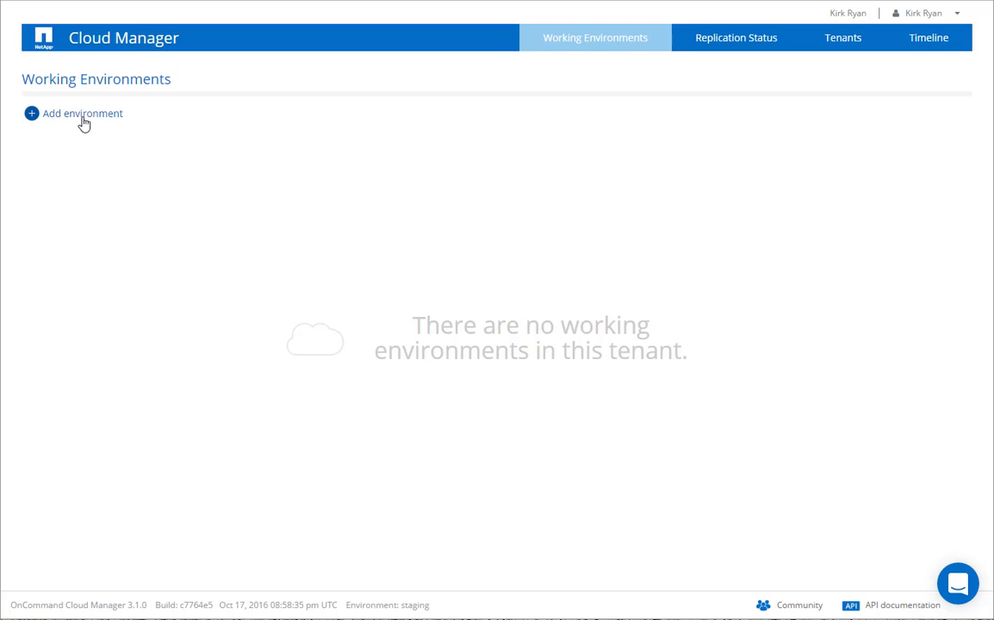
{"action": "left_click", "coordinate": [84, 123]}
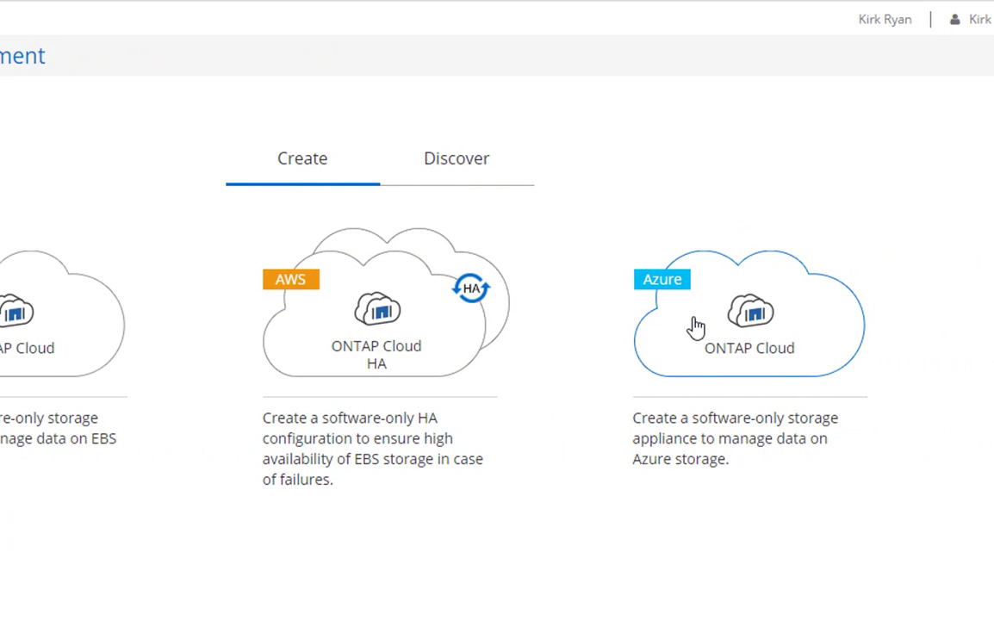
{"action": "left_click", "coordinate": [696, 327]}
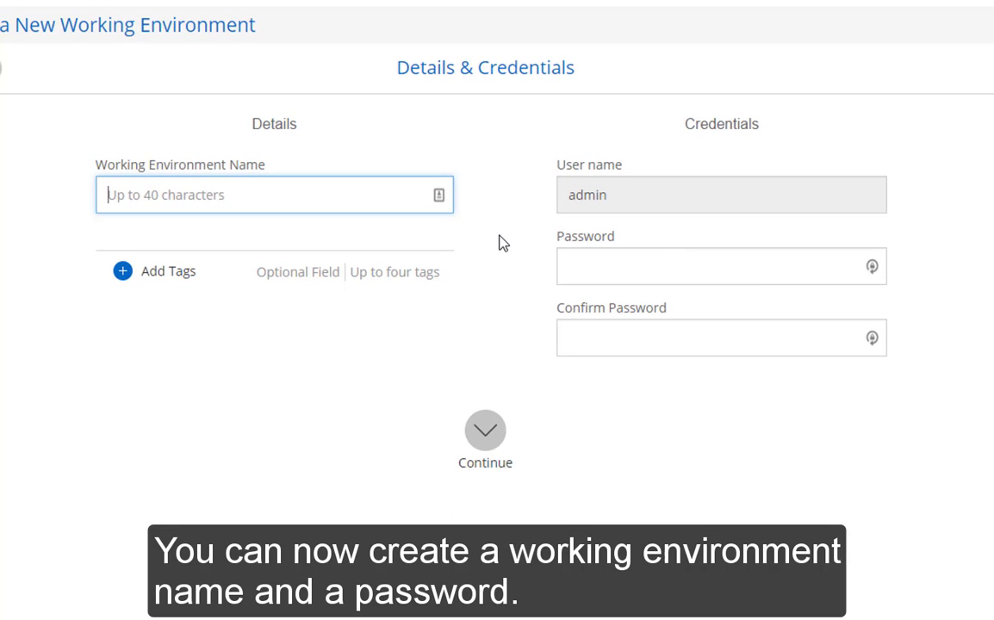
Step: Name the working environment Roadshow, enter and confirm the admin account's password, and continue
{"action": "type", "text": "Roadshow"}
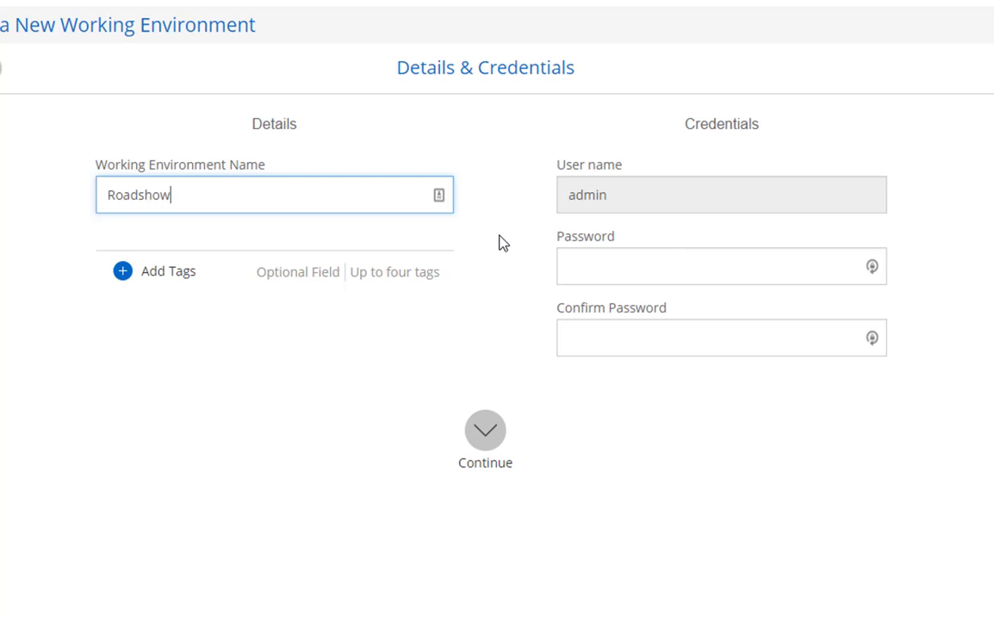
{"action": "left_click", "coordinate": [610, 268]}
{"action": "type", "text": "********"}
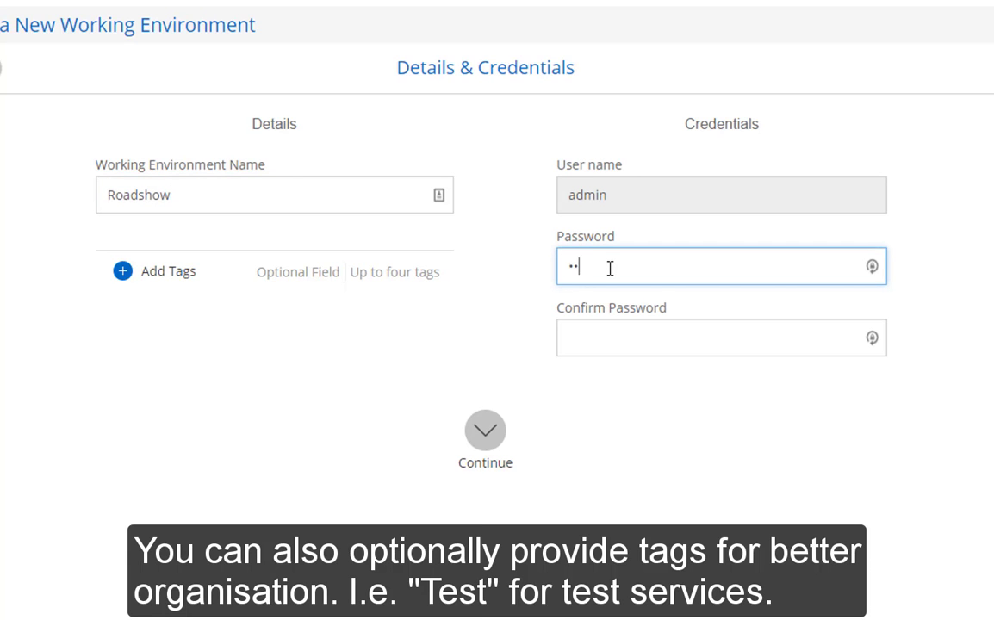
{"action": "key", "text": "Tab"}
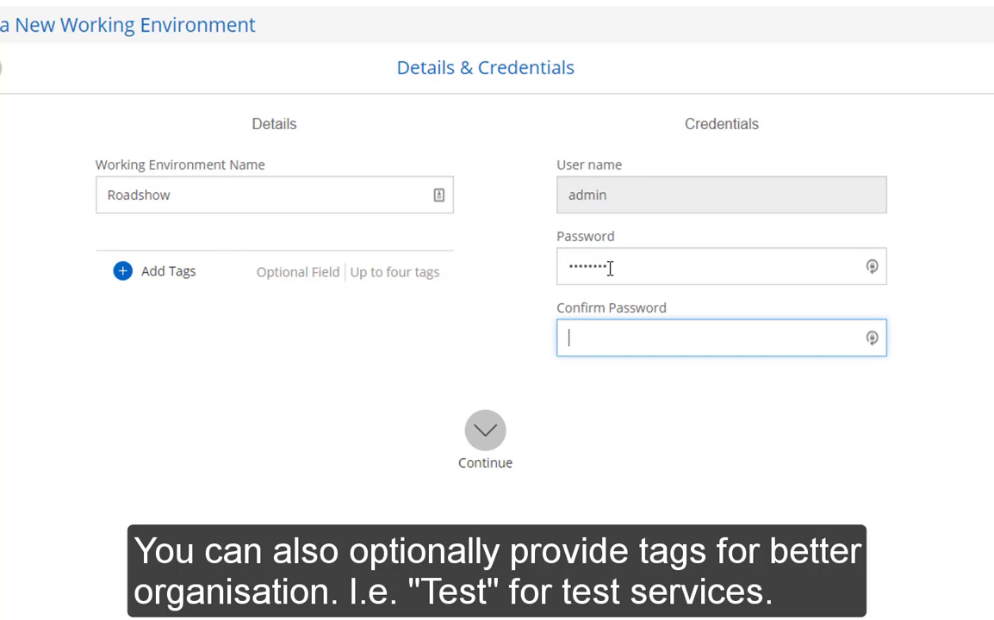
{"action": "type", "text": "********"}
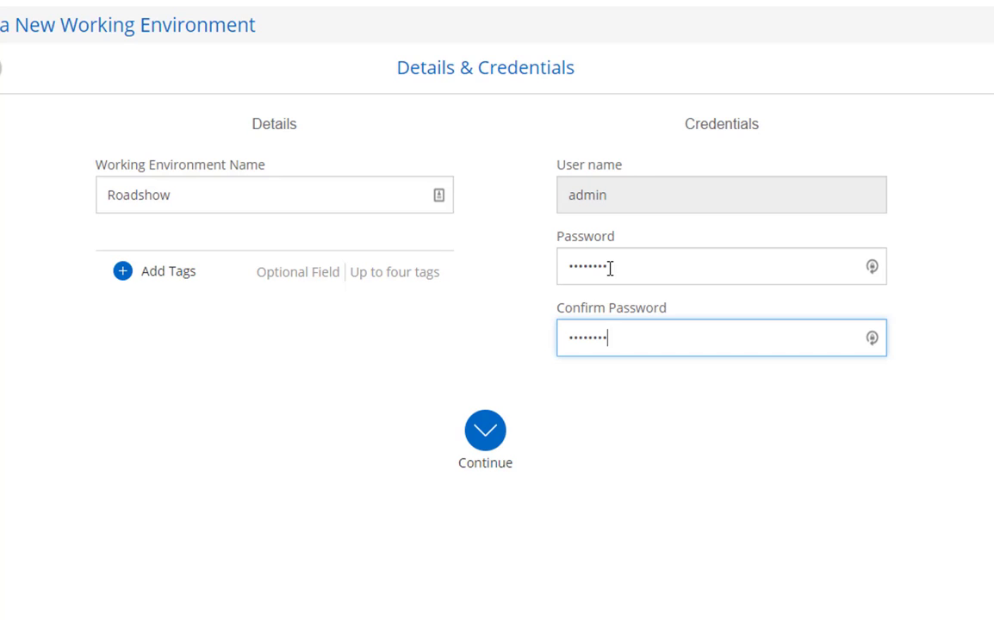
{"action": "left_click", "coordinate": [473, 434]}
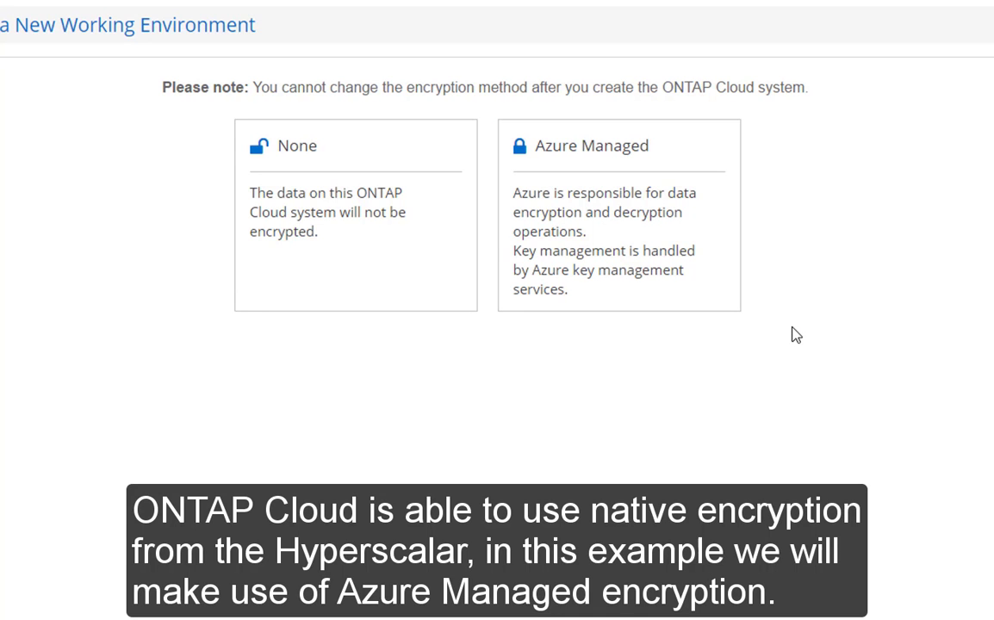
Step: Choose Azure Managed encryption and keep East US as the Azure region
{"action": "left_click", "coordinate": [598, 258]}
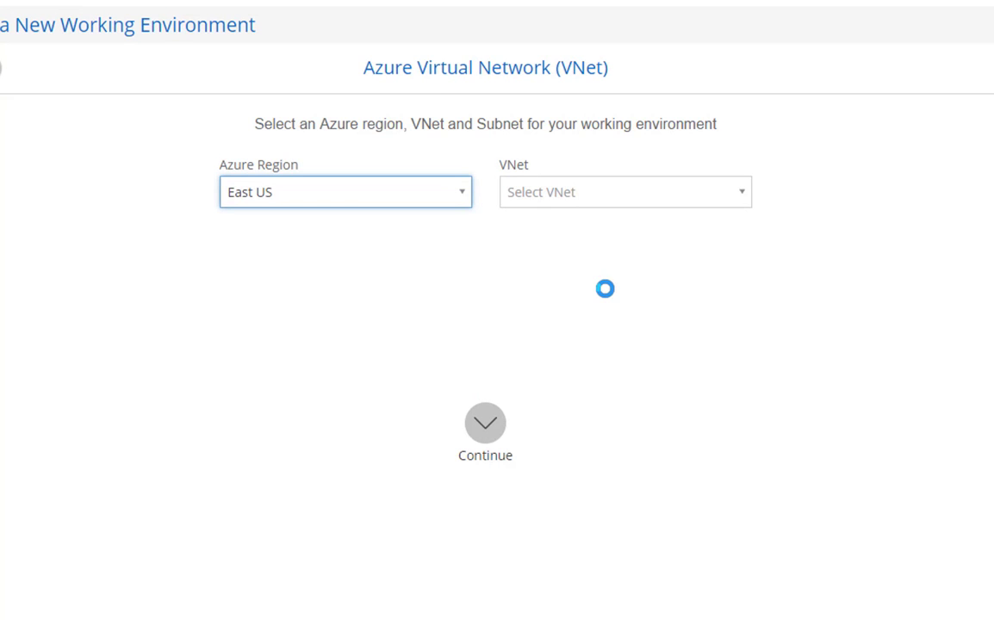
{"action": "left_click", "coordinate": [461, 194]}
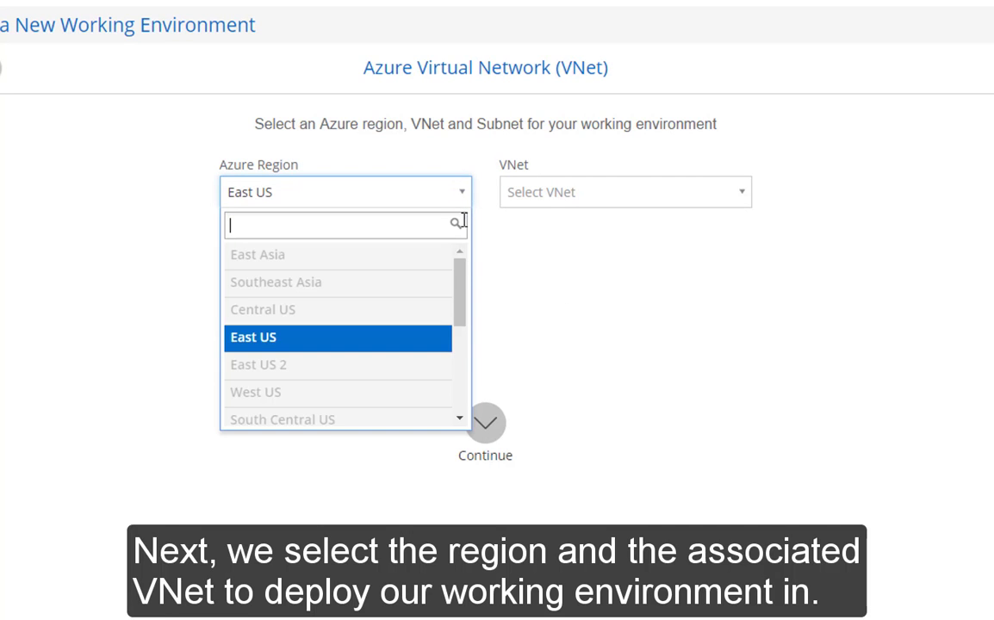
{"action": "mouse_move", "coordinate": [459, 274]}
{"action": "left_mouse_down"}
{"action": "mouse_move", "coordinate": [473, 377]}
{"action": "mouse_move", "coordinate": [467, 272]}
{"action": "left_mouse_up"}
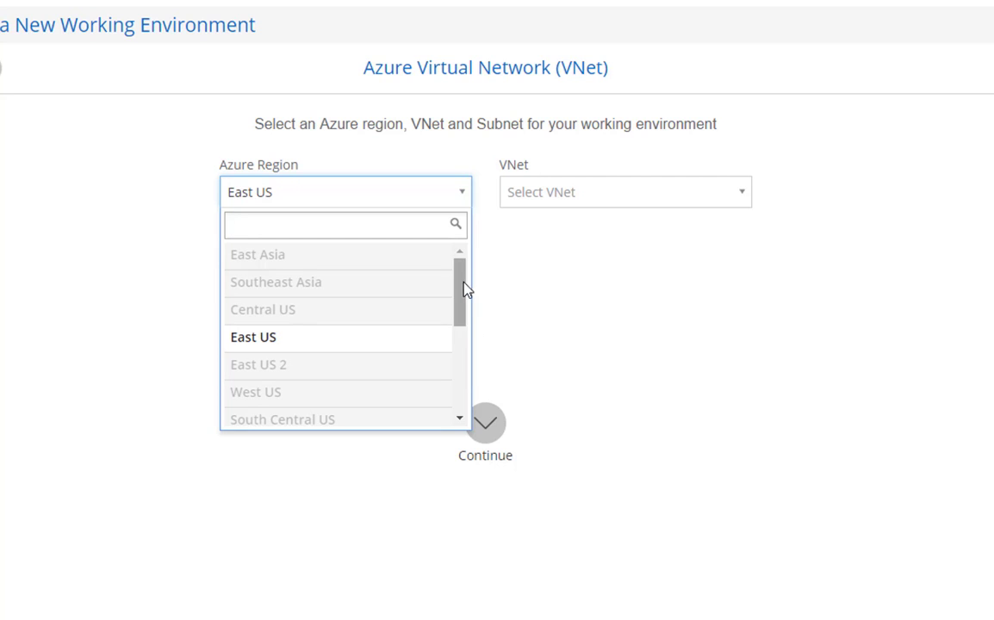
{"action": "left_click", "coordinate": [433, 354]}
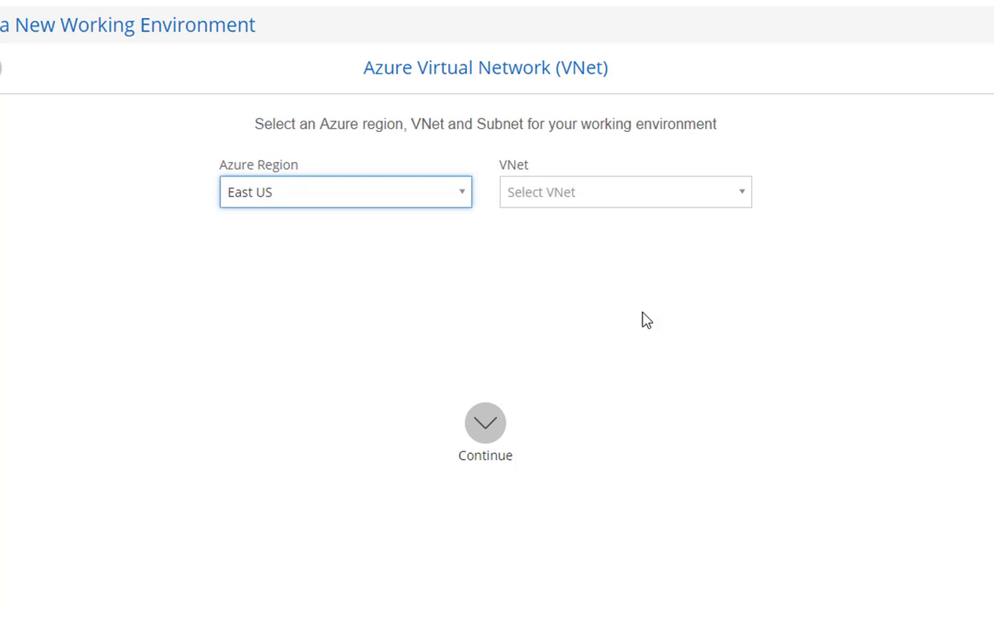
Step: Assign the Azure2Aws VNet with subnet 172.16.1.0/24, declare its network connectivity verified, and continue
{"action": "left_click", "coordinate": [743, 197]}
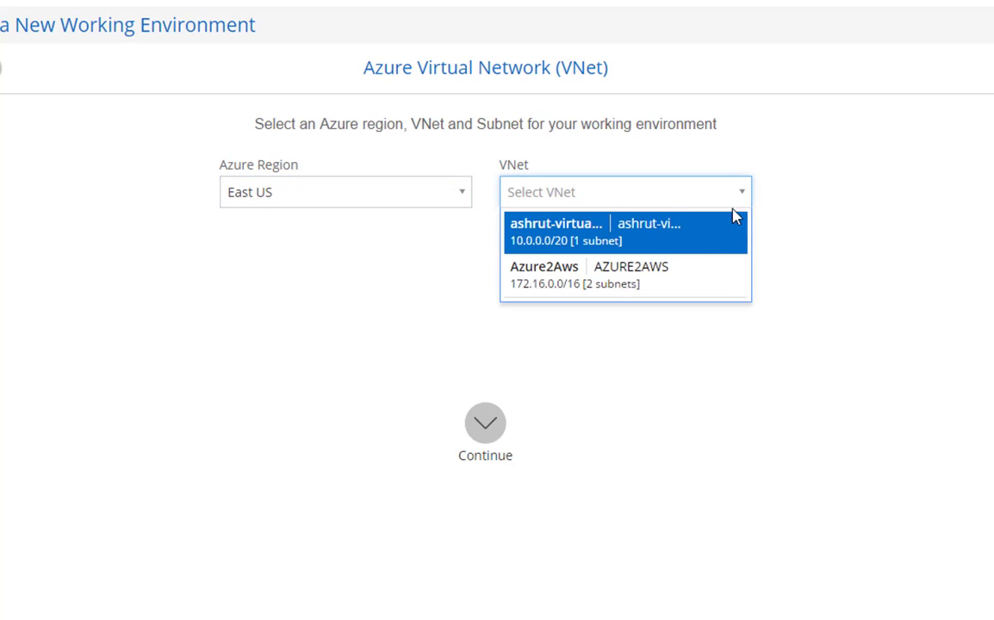
{"action": "left_click", "coordinate": [679, 287]}
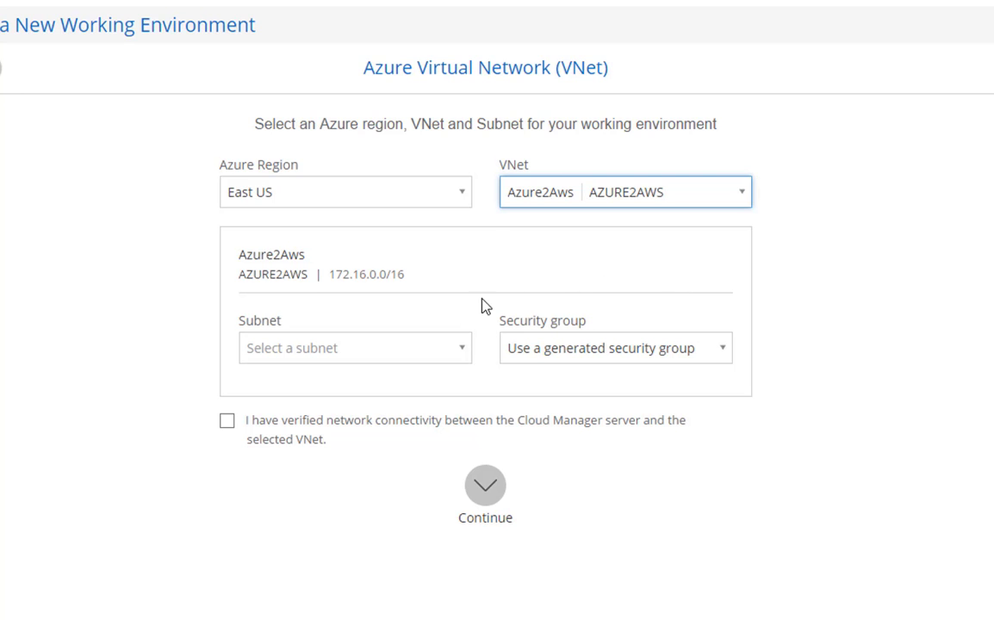
{"action": "left_click", "coordinate": [462, 353]}
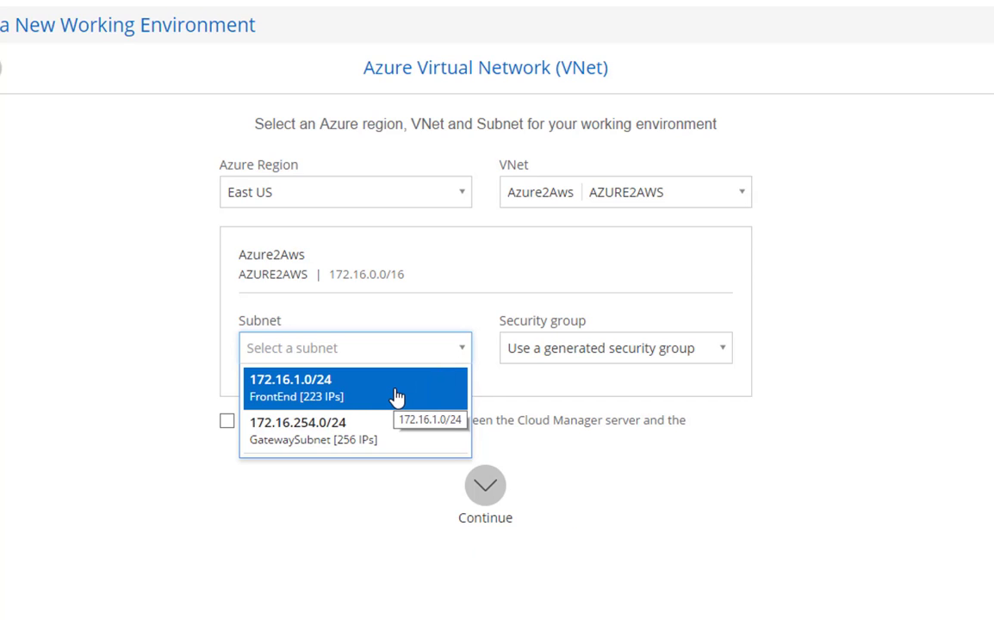
{"action": "left_click", "coordinate": [396, 398]}
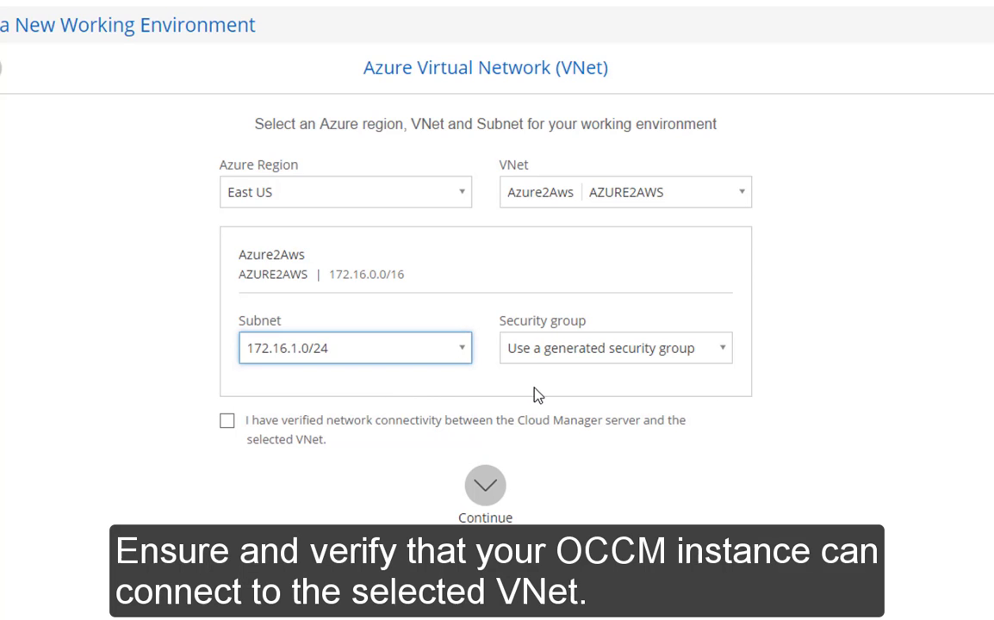
{"action": "left_click", "coordinate": [227, 421]}
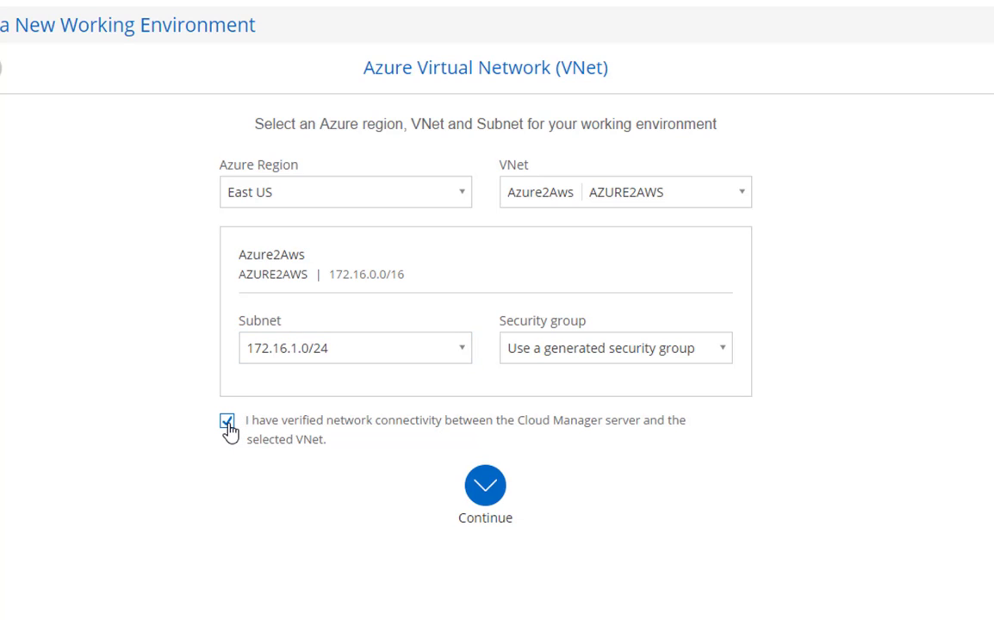
{"action": "left_click", "coordinate": [483, 489]}
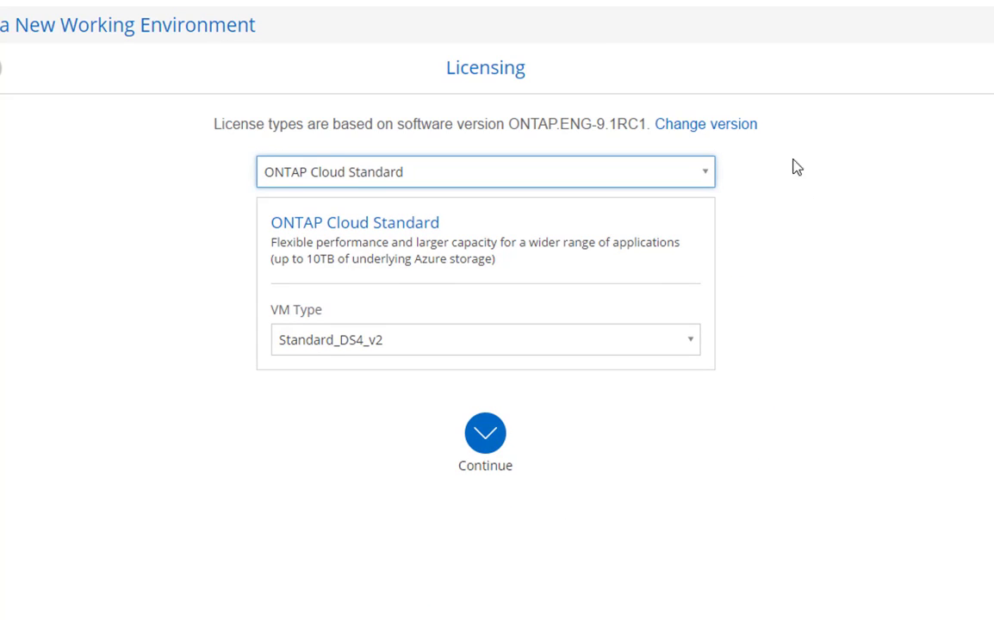
Step: Change the ONTAP Cloud software version to ONTAP-9.1X14
{"action": "left_click", "coordinate": [747, 126]}
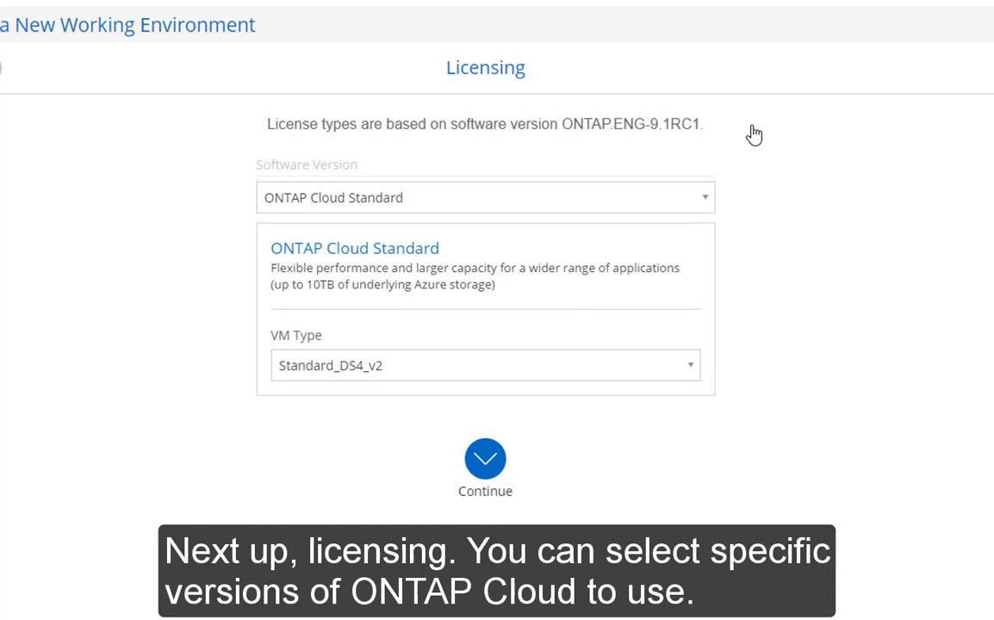
{"action": "left_click", "coordinate": [524, 197]}
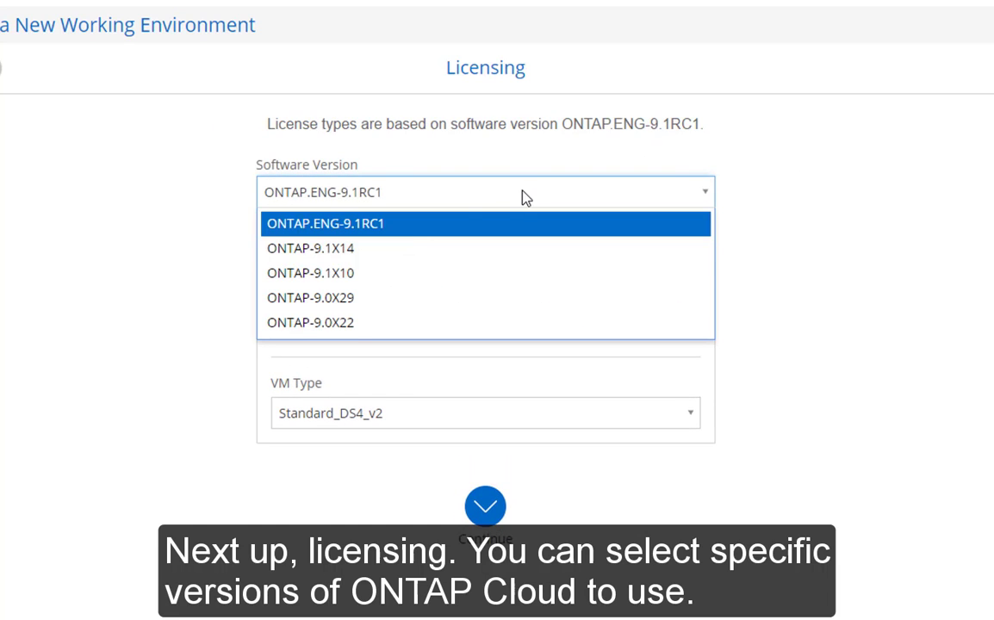
{"action": "left_click", "coordinate": [387, 250]}
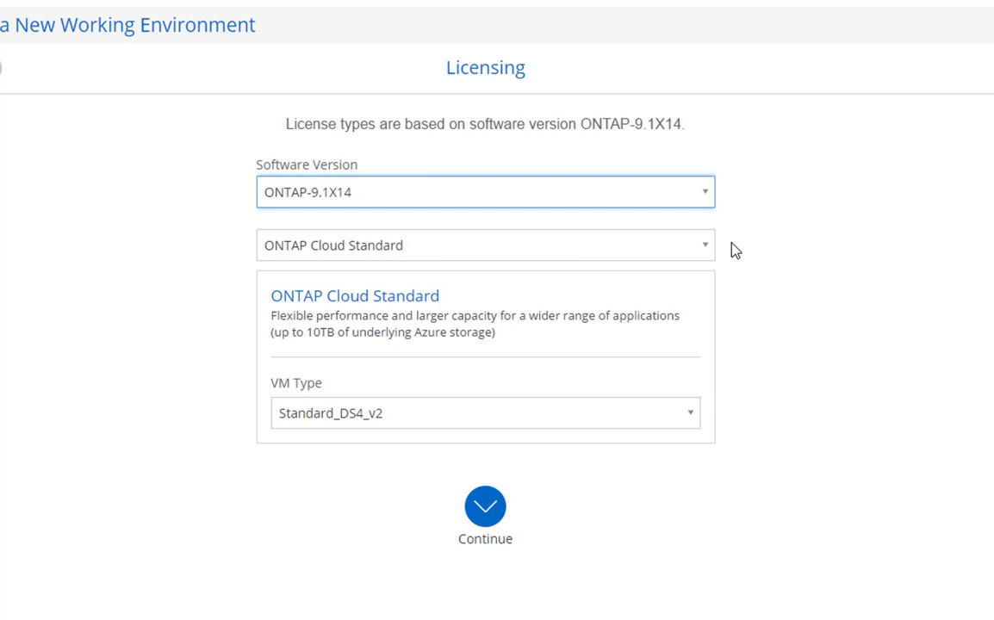
Step: Select the ONTAP Cloud Explore license with VM type Standard_DS3_v2 and continue
{"action": "left_click", "coordinate": [709, 250]}
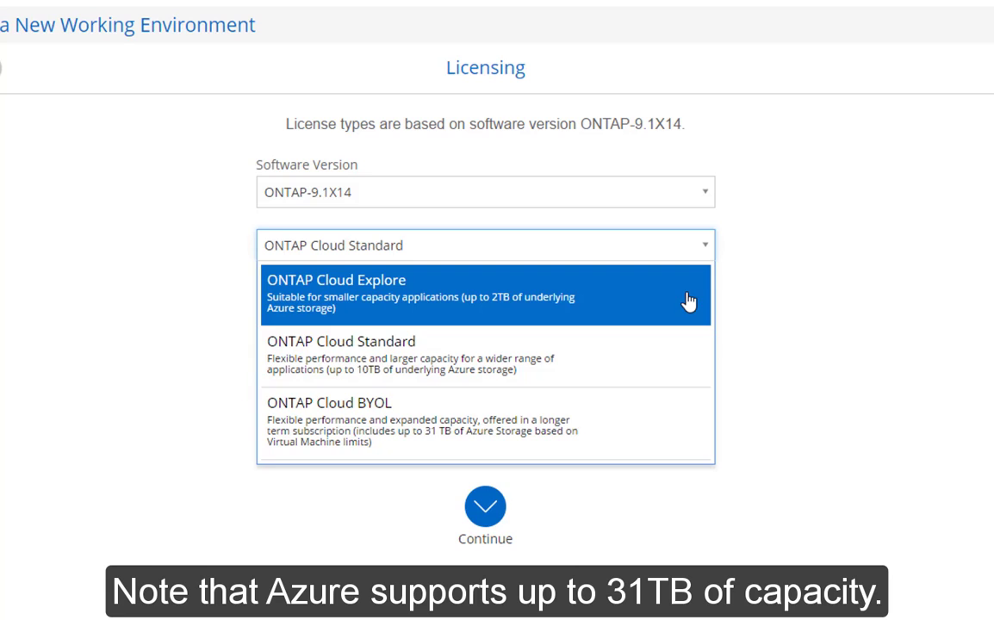
{"action": "left_click", "coordinate": [688, 301]}
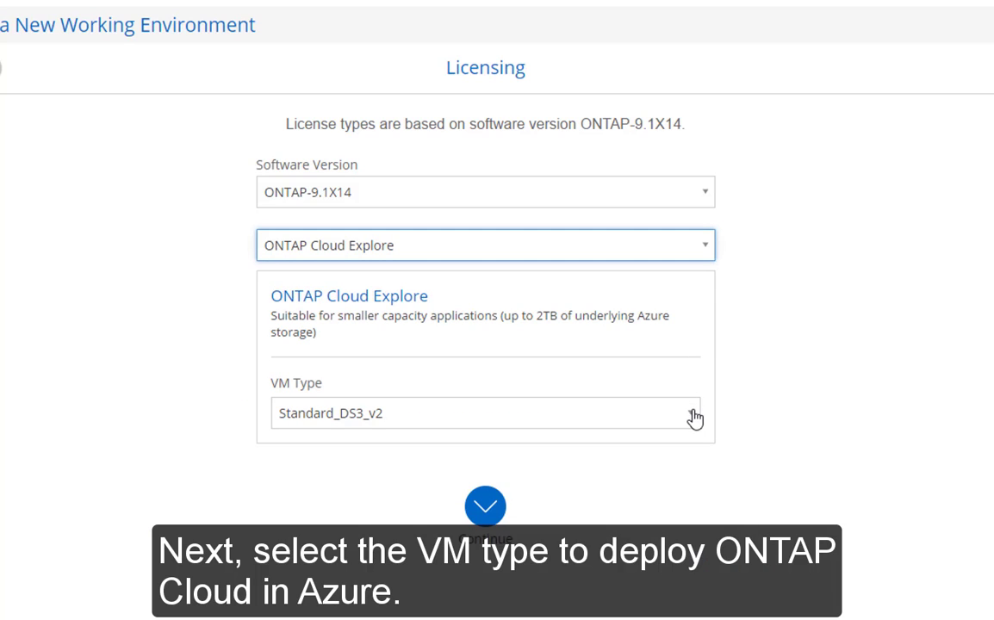
{"action": "left_click", "coordinate": [695, 417]}
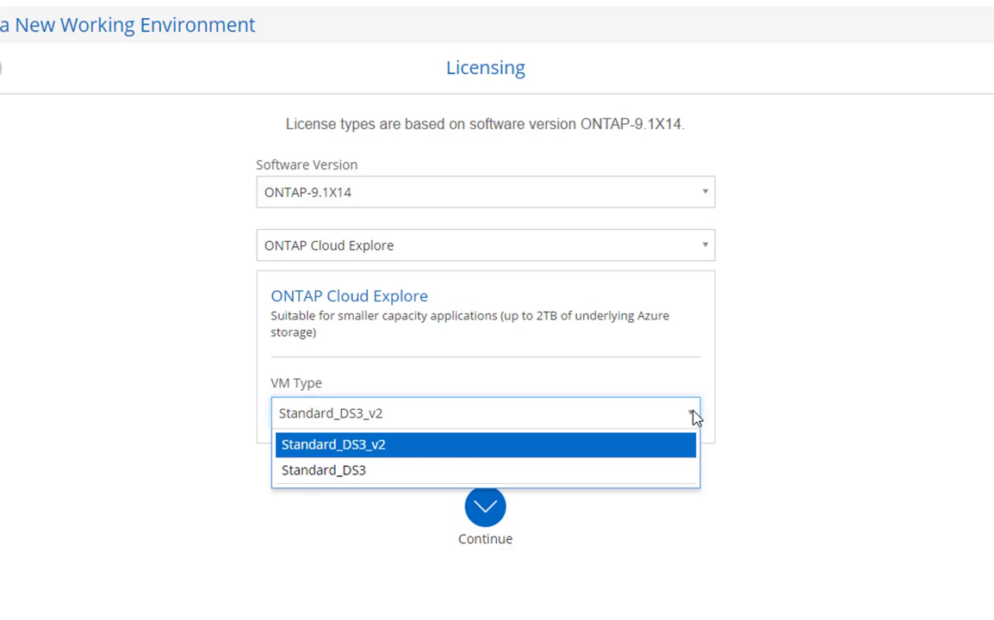
{"action": "left_click", "coordinate": [603, 444]}
{"action": "left_click", "coordinate": [496, 516]}
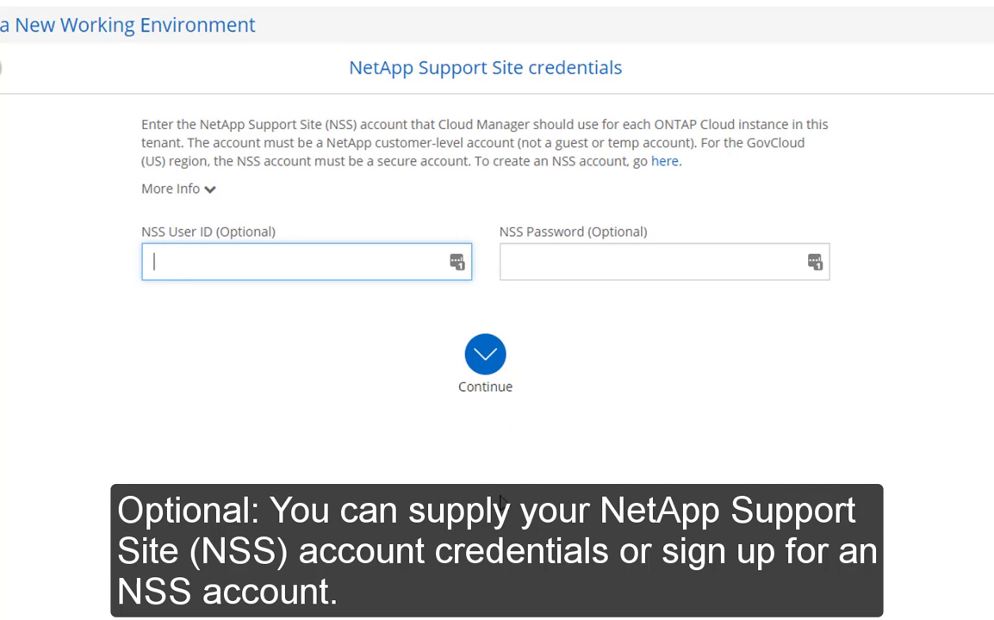
Step: Leave the optional NSS credentials blank and accept Premium Storage (SSD), 1 TB disk size and Normal write speed
{"action": "left_click", "coordinate": [485, 354]}
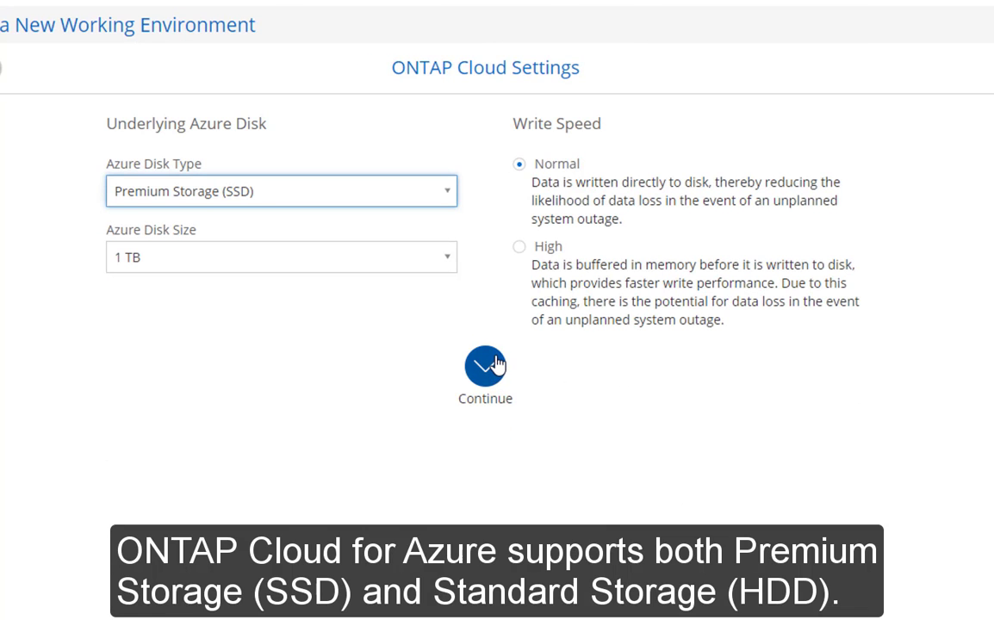
{"action": "left_click", "coordinate": [451, 193]}
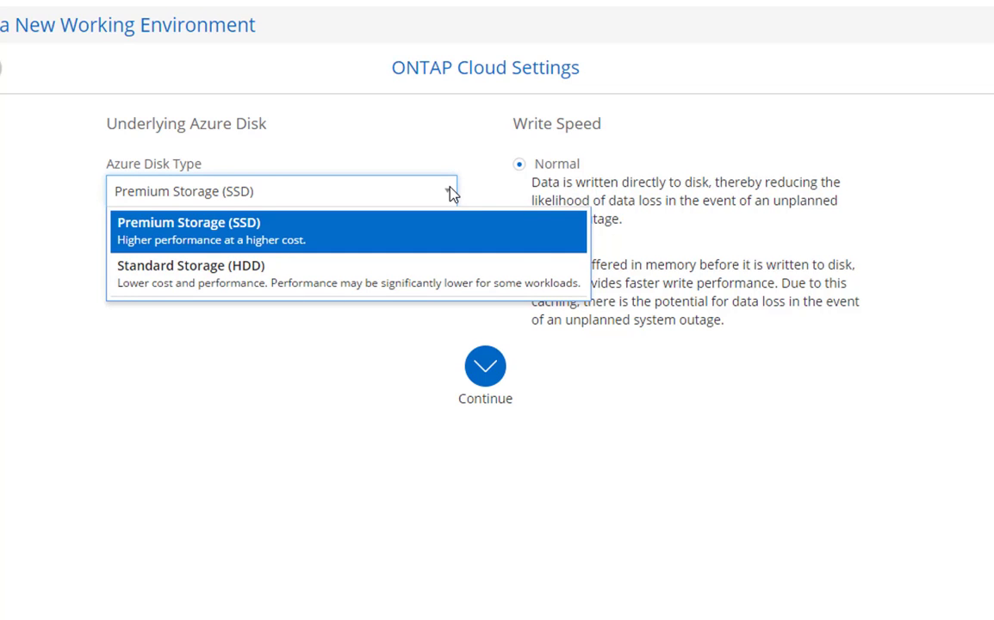
{"action": "left_click", "coordinate": [451, 193]}
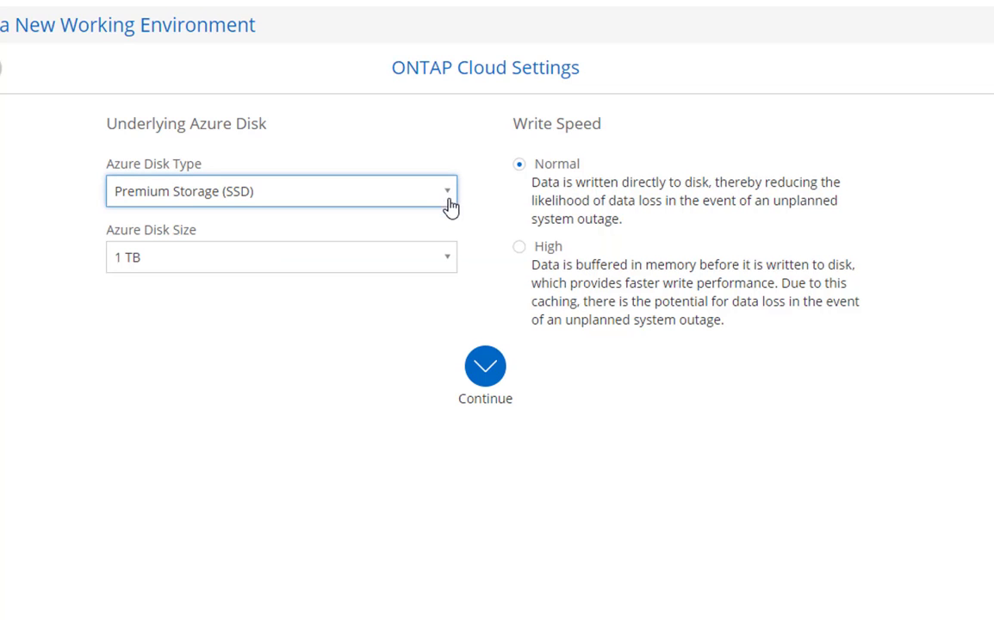
{"action": "left_click", "coordinate": [448, 261]}
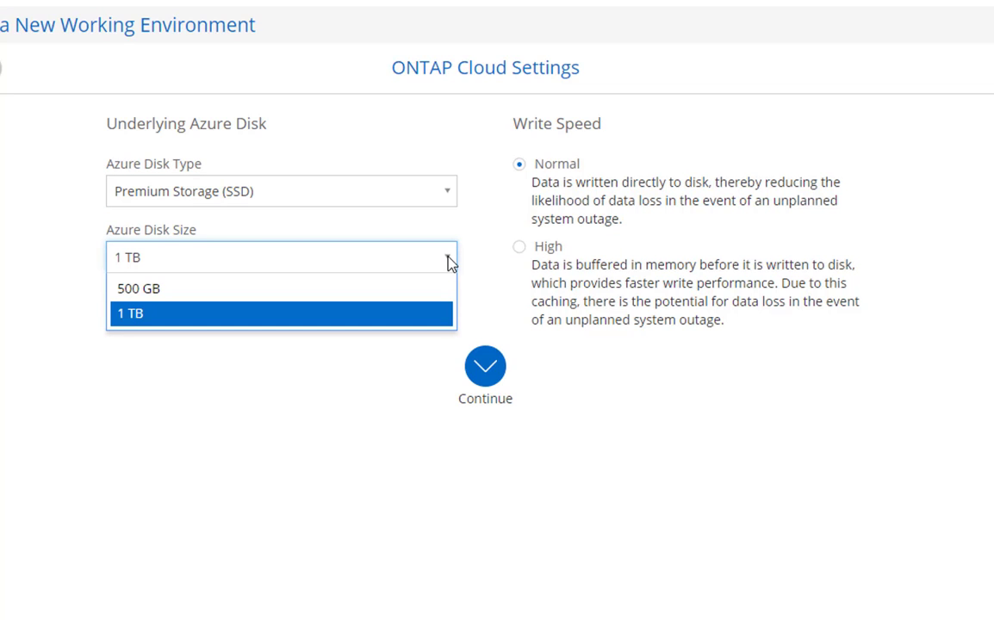
{"action": "left_click", "coordinate": [448, 261]}
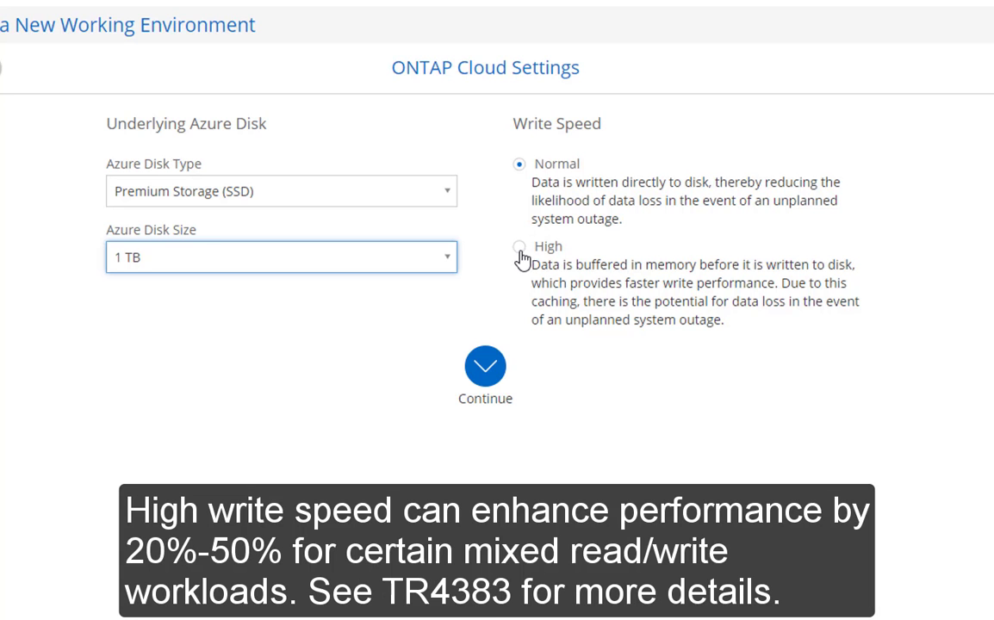
{"action": "left_click", "coordinate": [498, 370]}
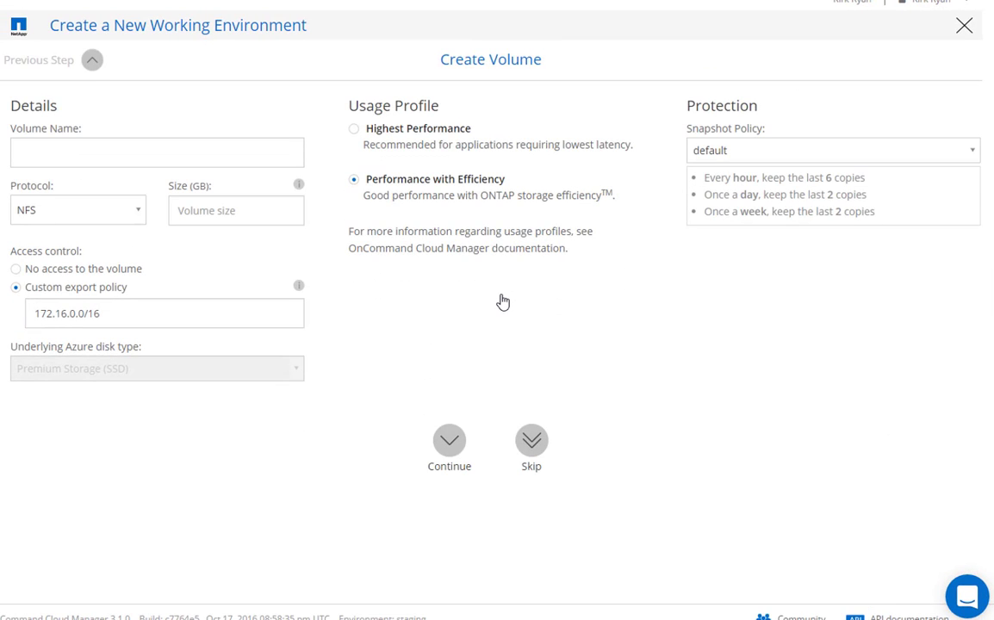
Step: Name the volume Roadshow, keep the NFS protocol, and set its size to 10 GB
{"action": "left_click", "coordinate": [120, 155]}
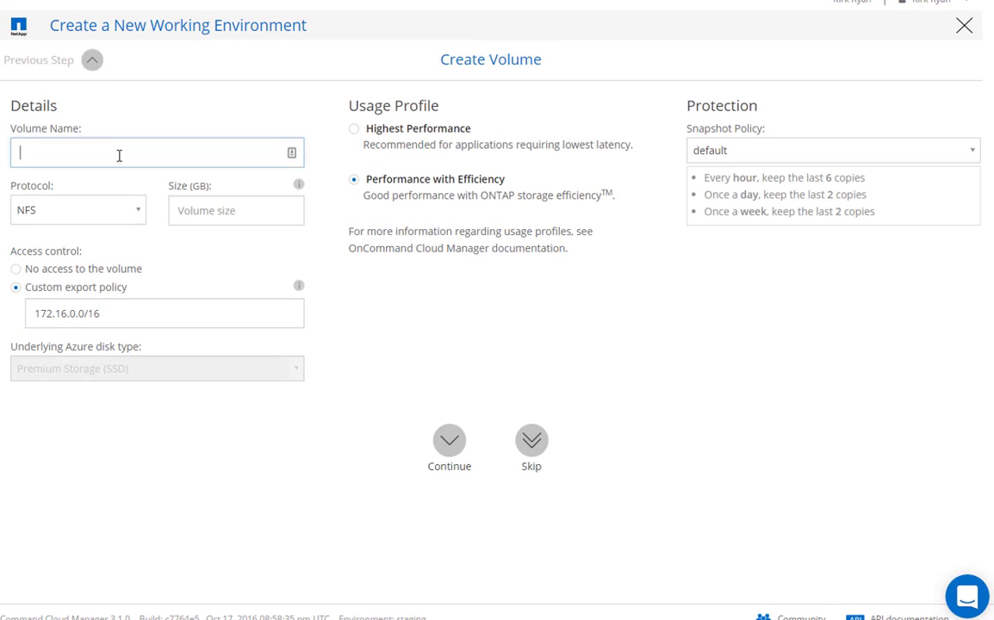
{"action": "type", "text": "Roa"}
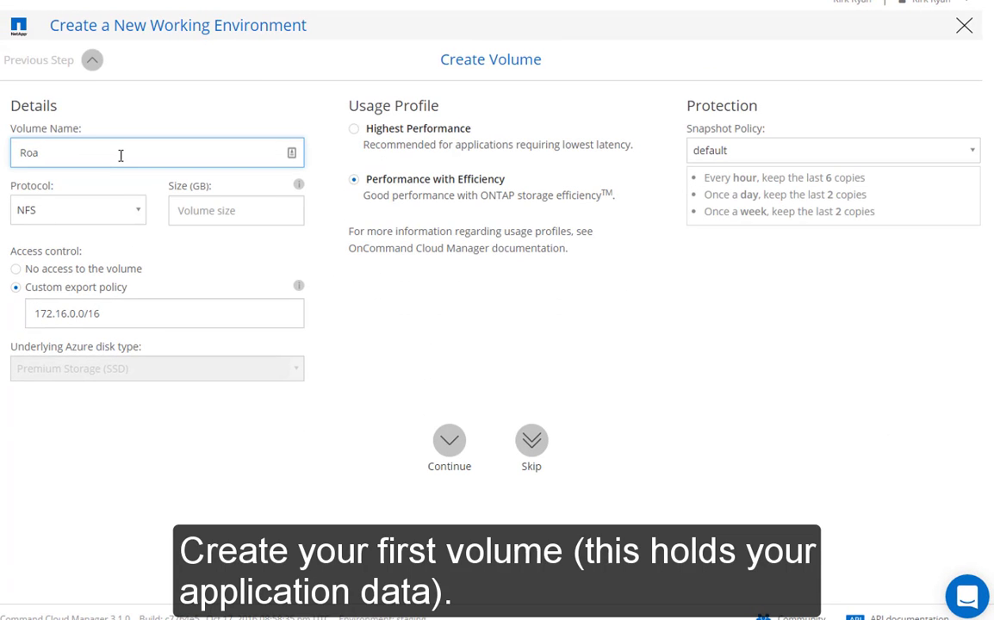
{"action": "type", "text": "dshow"}
{"action": "left_click", "coordinate": [142, 207]}
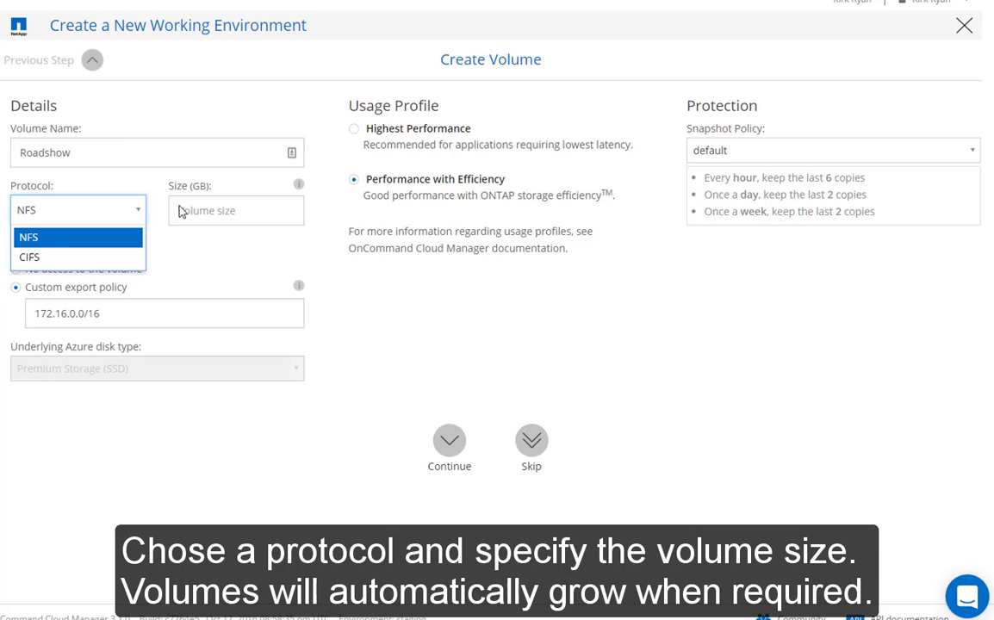
{"action": "left_click", "coordinate": [183, 207]}
{"action": "left_click", "coordinate": [182, 209]}
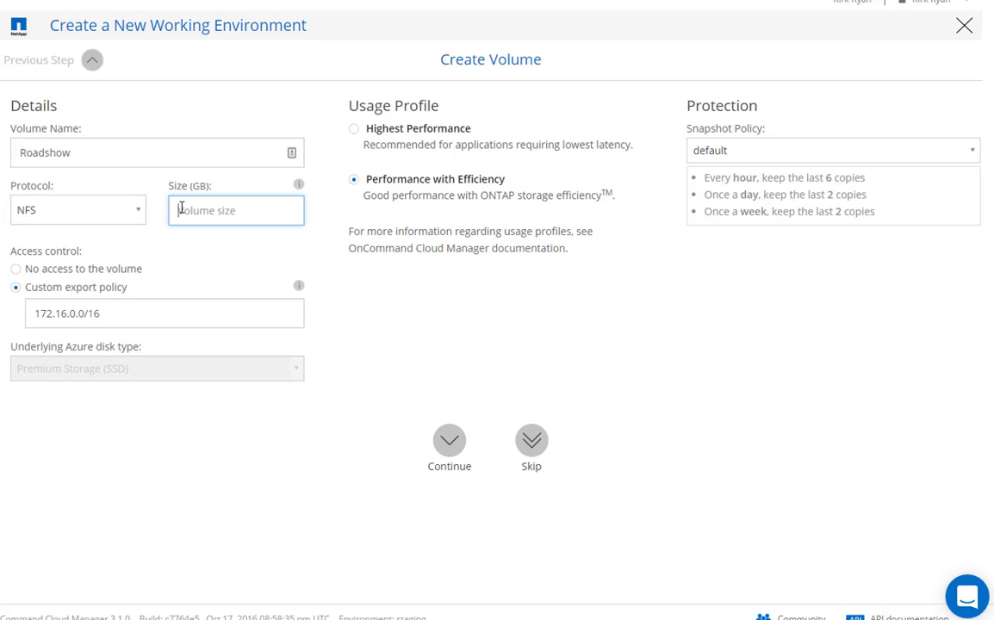
{"action": "type", "text": "10"}
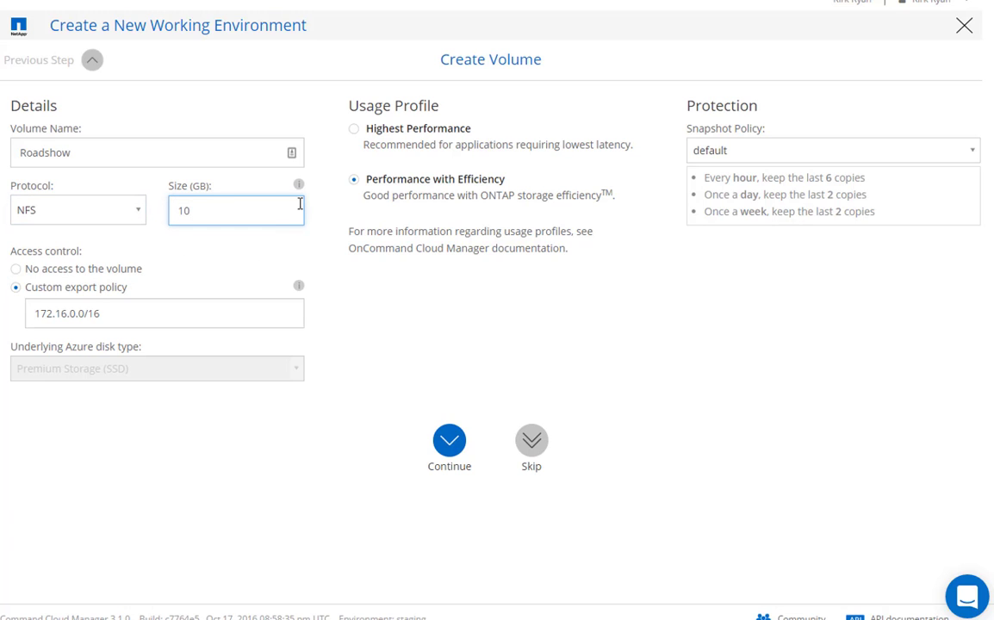
Step: Keep the default snapshot policy for the volume and continue to the review
{"action": "mouse_move", "coordinate": [299, 186]}
{"action": "left_click", "coordinate": [973, 151]}
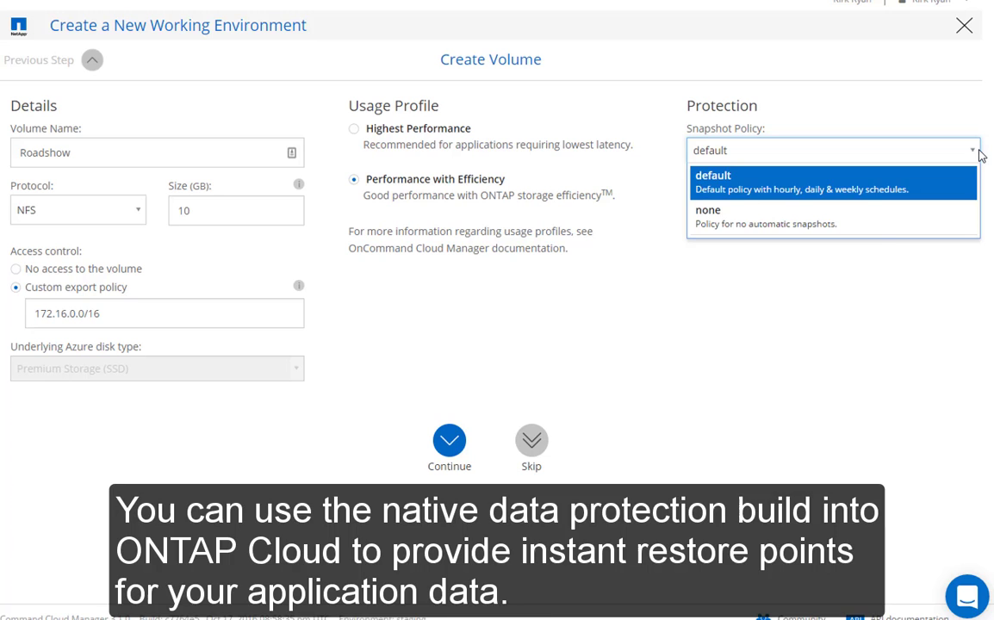
{"action": "left_click", "coordinate": [976, 153]}
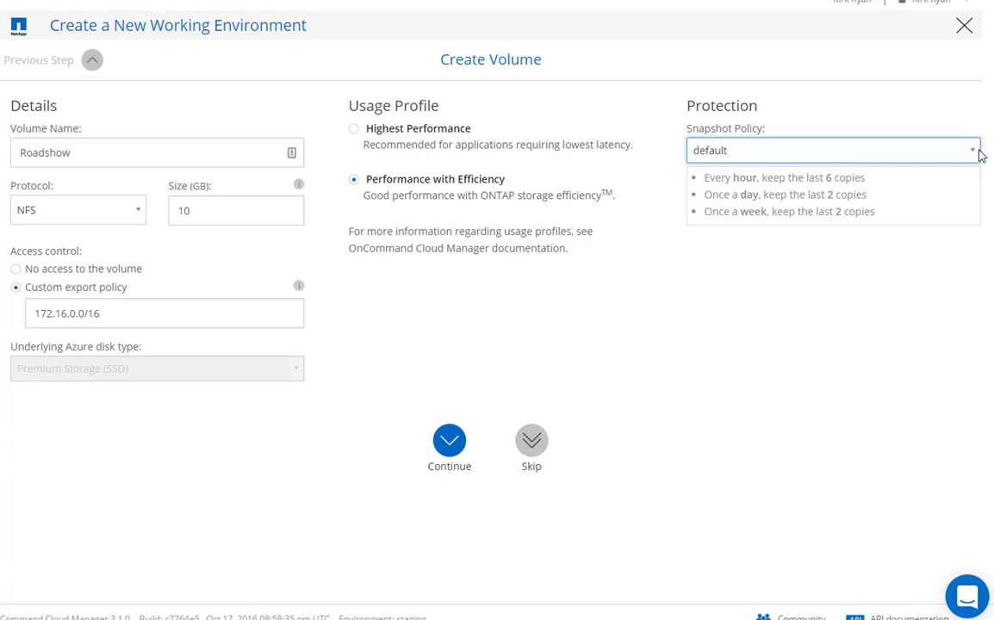
{"action": "left_click", "coordinate": [439, 447]}
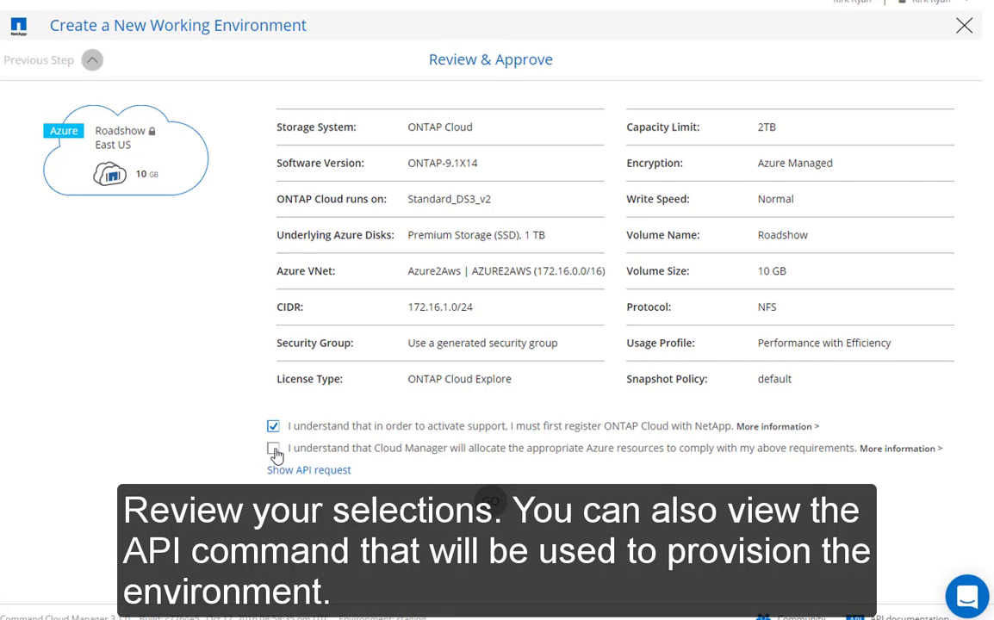
Step: View the API request for the working environment, and start the Roadshow deployment with both acknowledgements accepted
{"action": "left_click", "coordinate": [306, 471]}
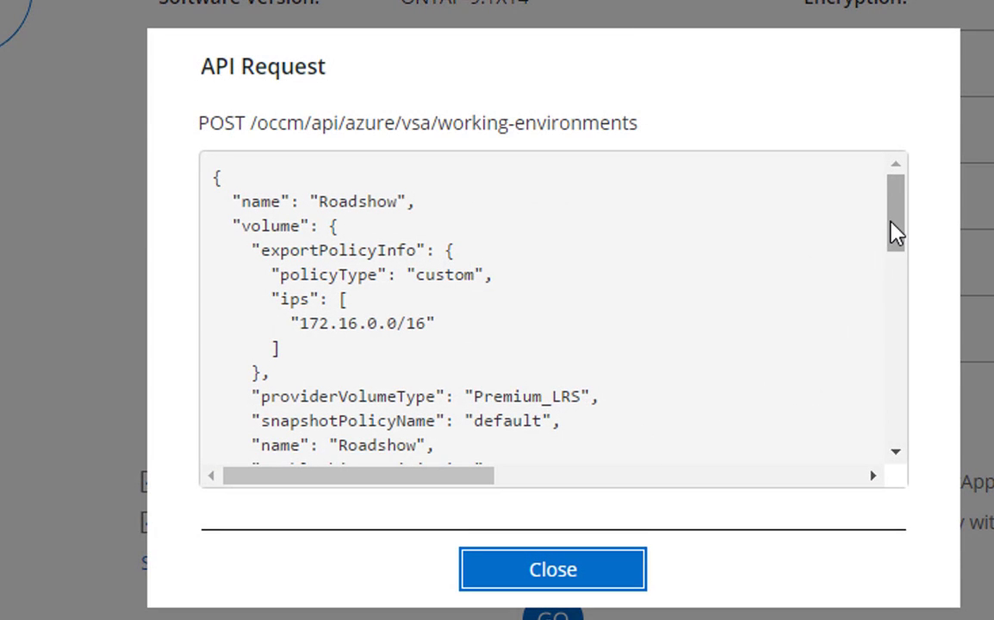
{"action": "left_click_drag", "start_coordinate": [896, 232], "coordinate": [905, 213]}
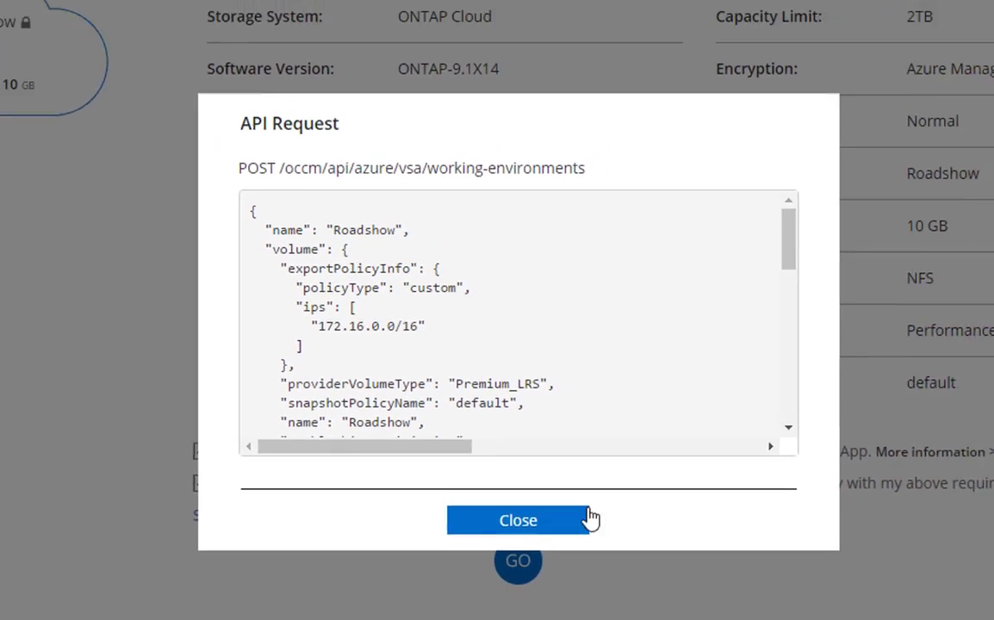
{"action": "left_click", "coordinate": [587, 518]}
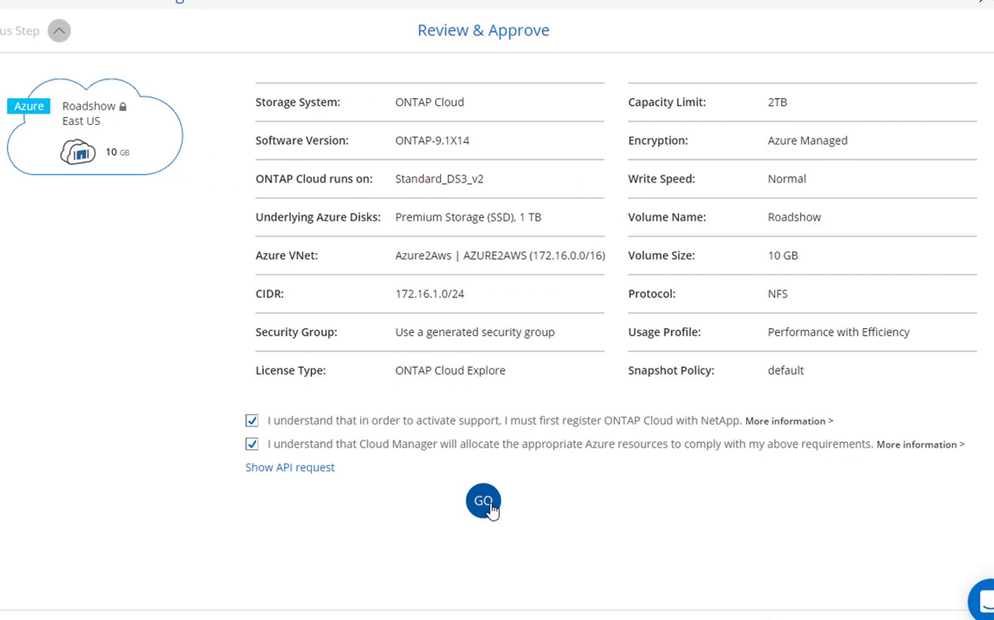
{"action": "left_click", "coordinate": [483, 501]}
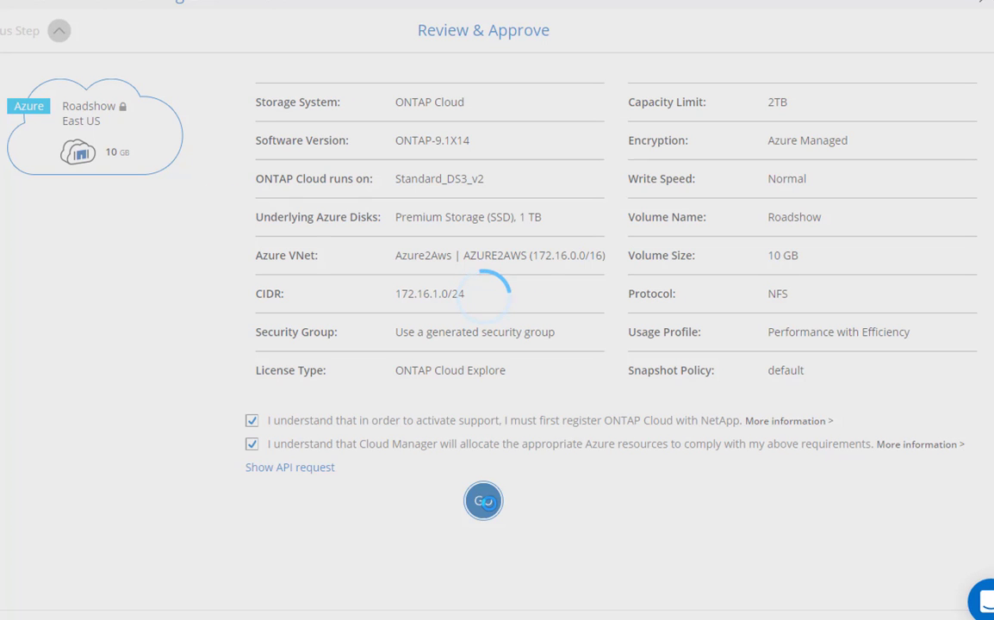